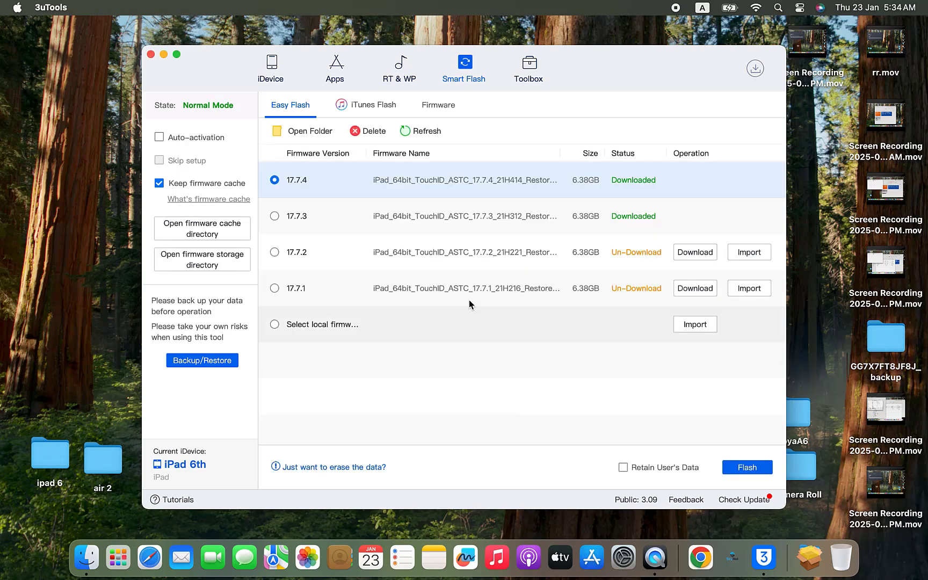
# Switch to the iDevice tab to view the iPad 6th's info: iOS 17.7.4, Activated No
pyautogui.click(260, 70)
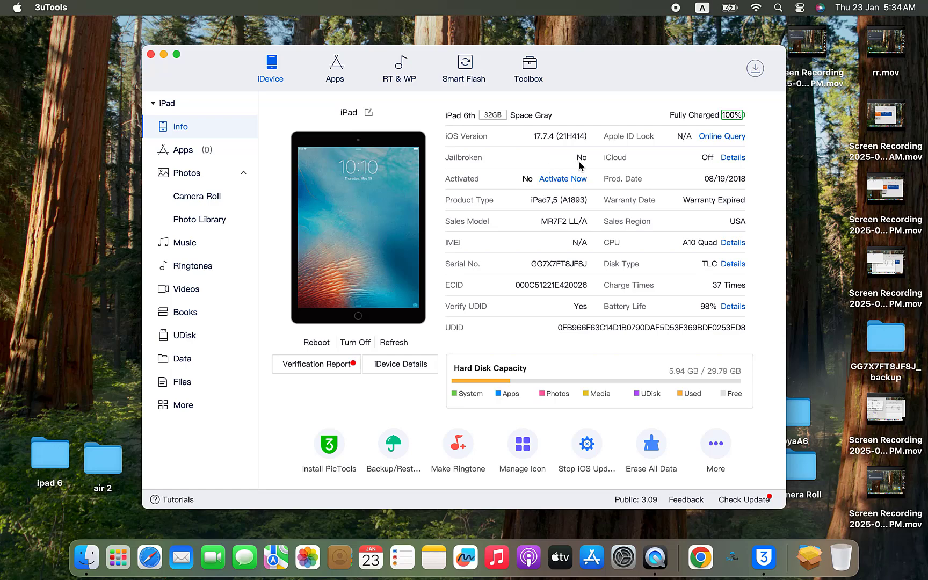
pyautogui.click(569, 180)
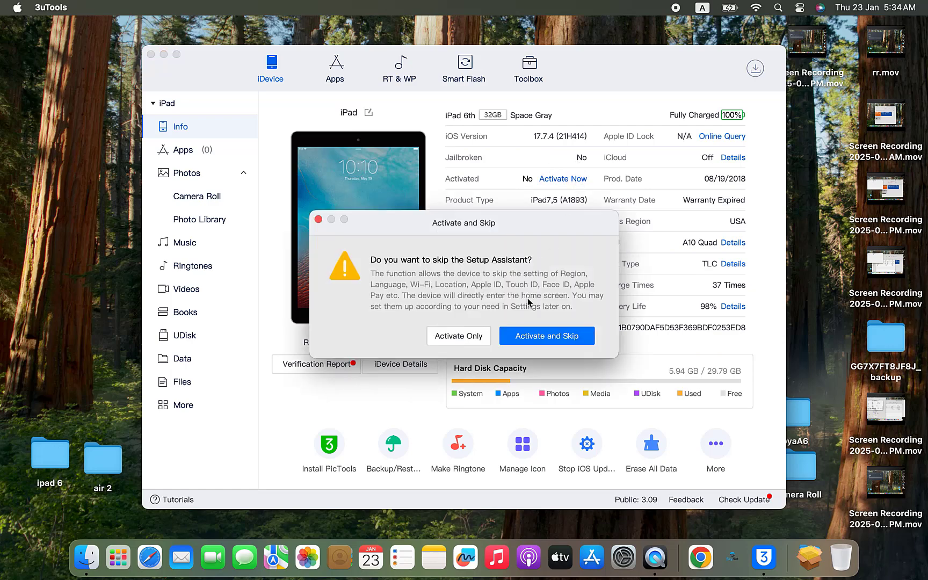
pyautogui.click(523, 340)
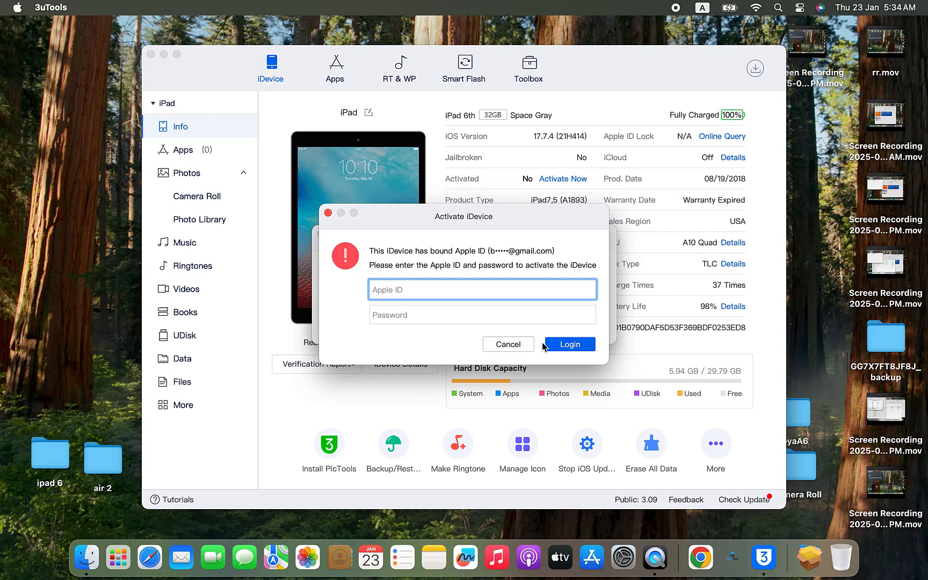
pyautogui.click(508, 344)
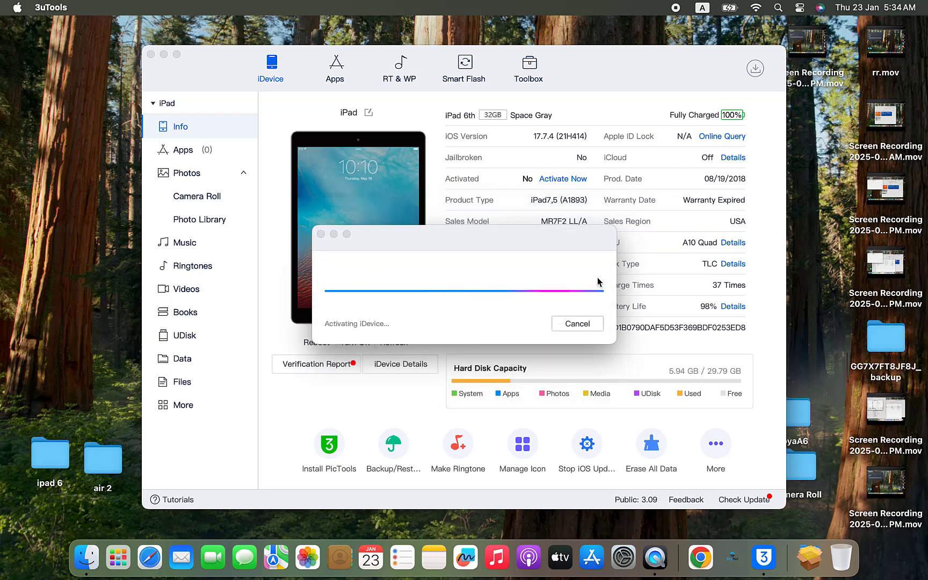
pyautogui.click(573, 326)
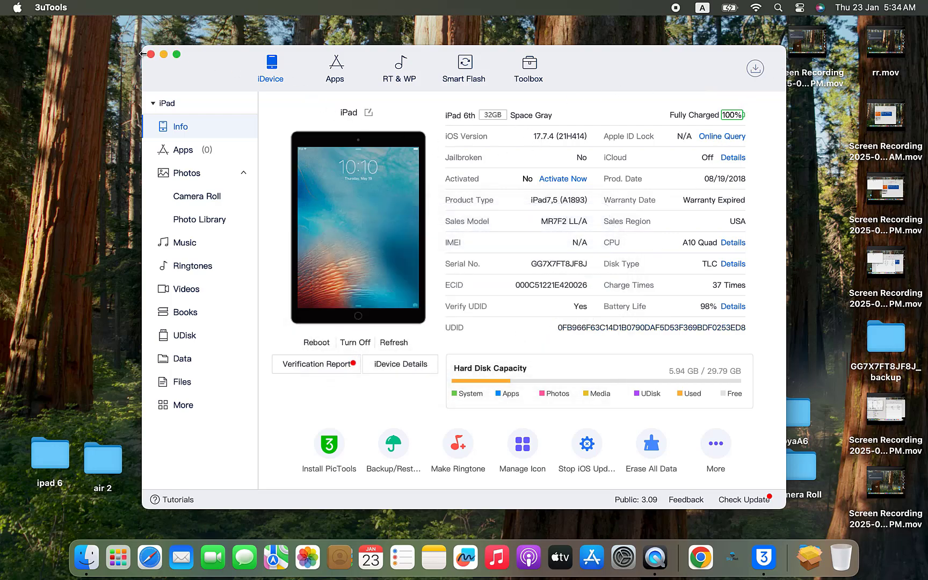
# Close 3uTools and the Downloads window, and launch SkyNetProTool from the Dock
pyautogui.click(151, 55)
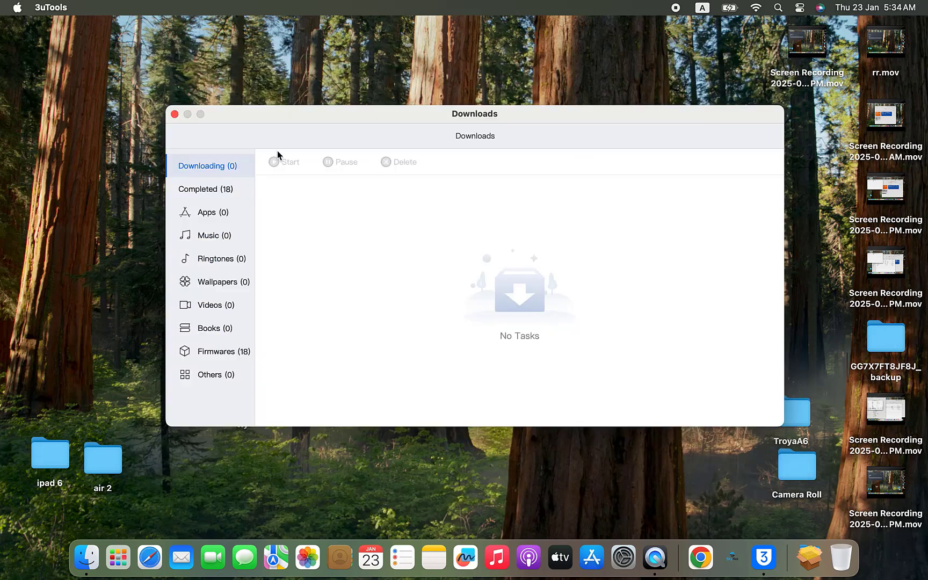
pyautogui.click(175, 114)
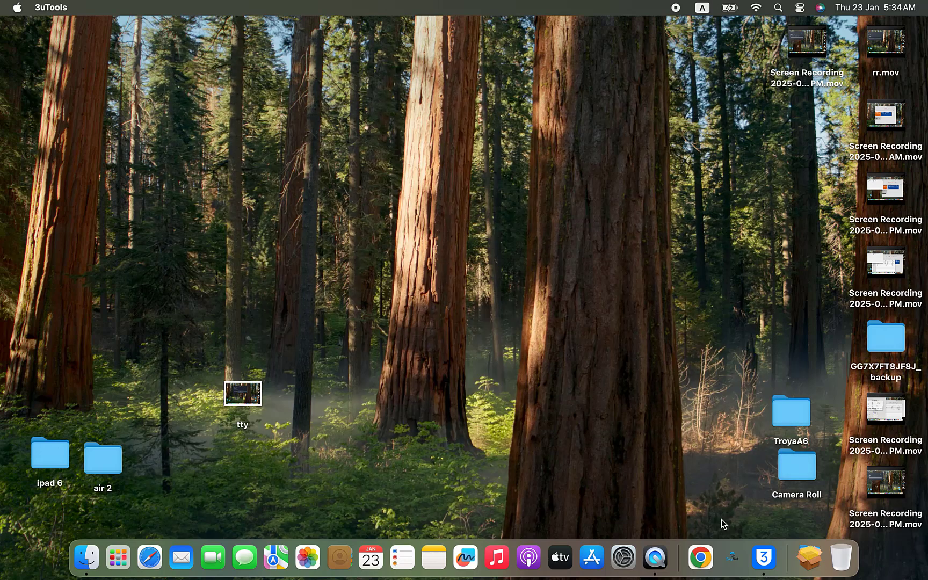
pyautogui.click(727, 547)
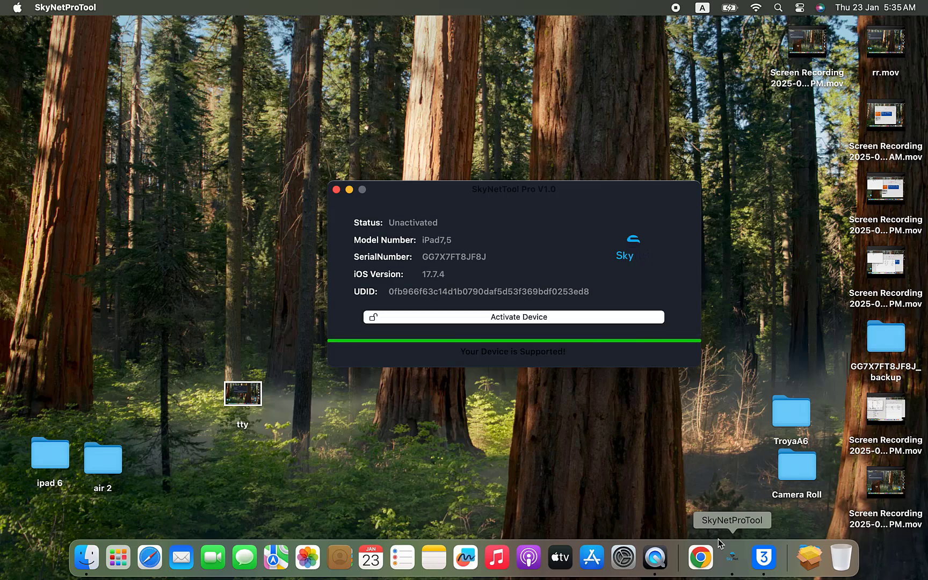
# Start SkyNetProTool's iPad activation, check the iPad's status in 3uTools, then close 3uTools
pyautogui.click(574, 315)
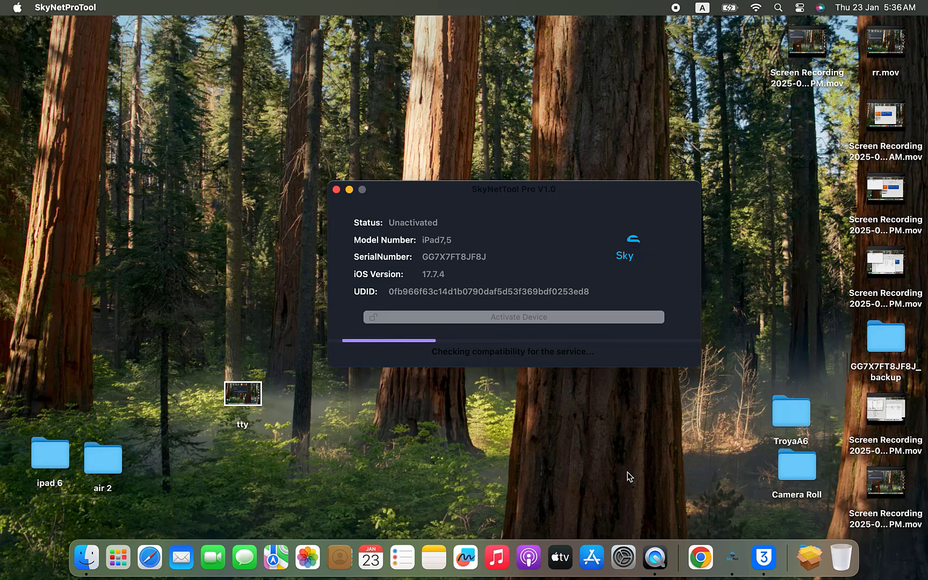
pyautogui.click(771, 554)
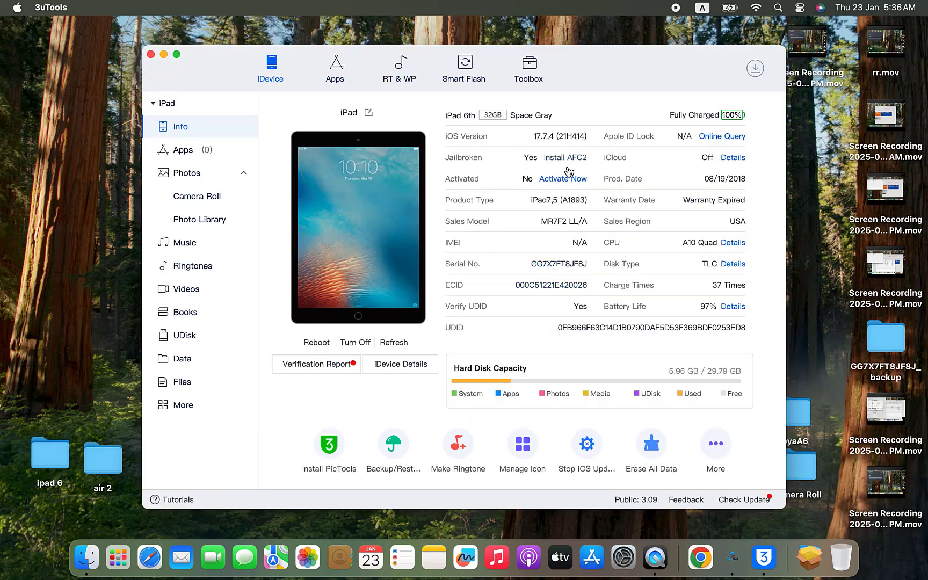
pyautogui.click(151, 55)
# Run SkyNetProTool's Activate Device again until the Successfully Activated alert appears
pyautogui.click(515, 321)
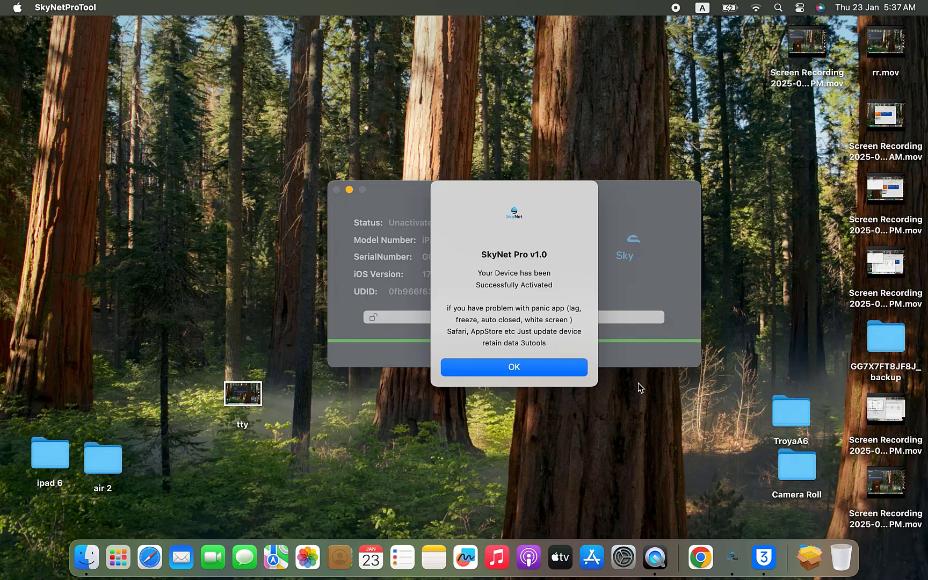
# Dismiss the activation success alert and reopen 3uTools from the Dock to reconnect
pyautogui.click(546, 368)
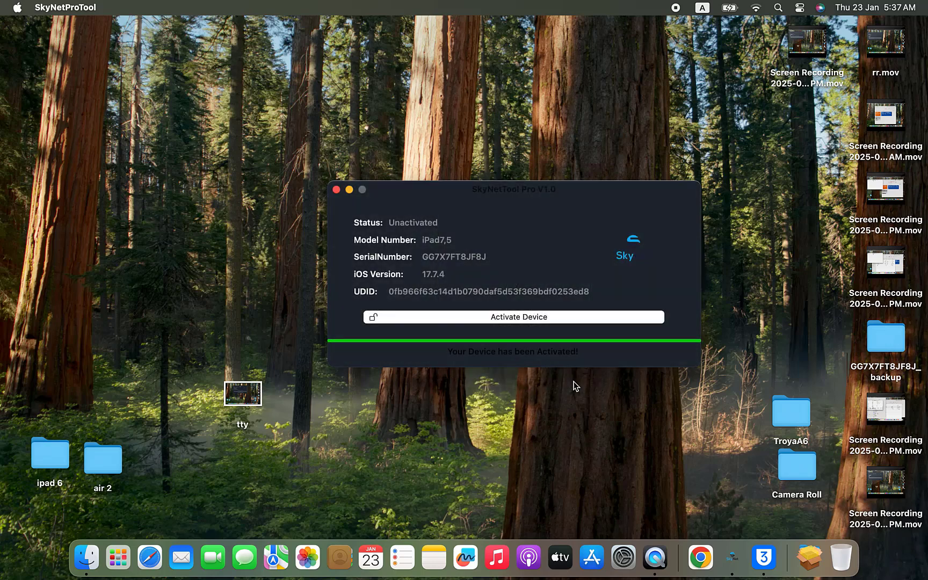
pyautogui.click(755, 557)
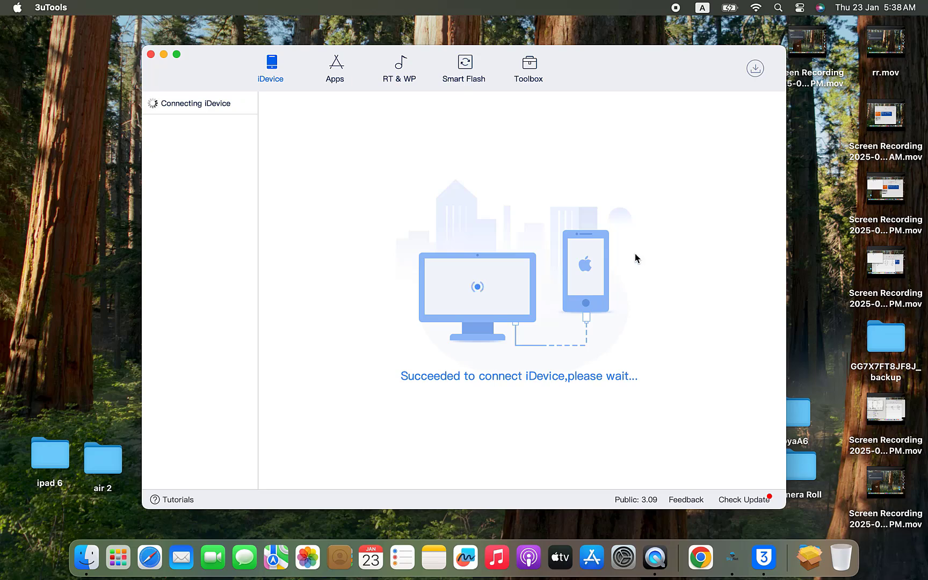
# Mirror the iPad's screen via Toolbox Realtime Screen, then return to Info showing Activated Yes
pyautogui.click(538, 75)
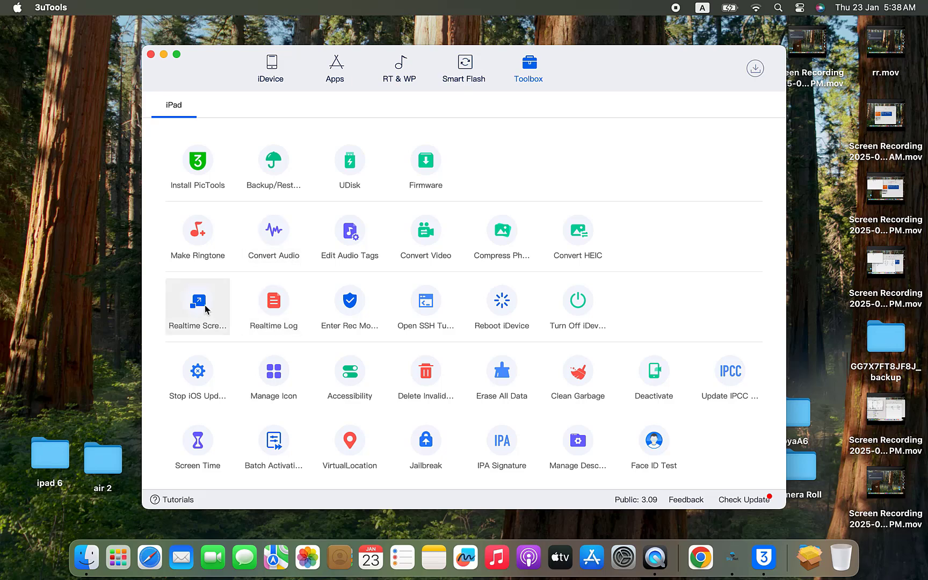
pyautogui.click(205, 307)
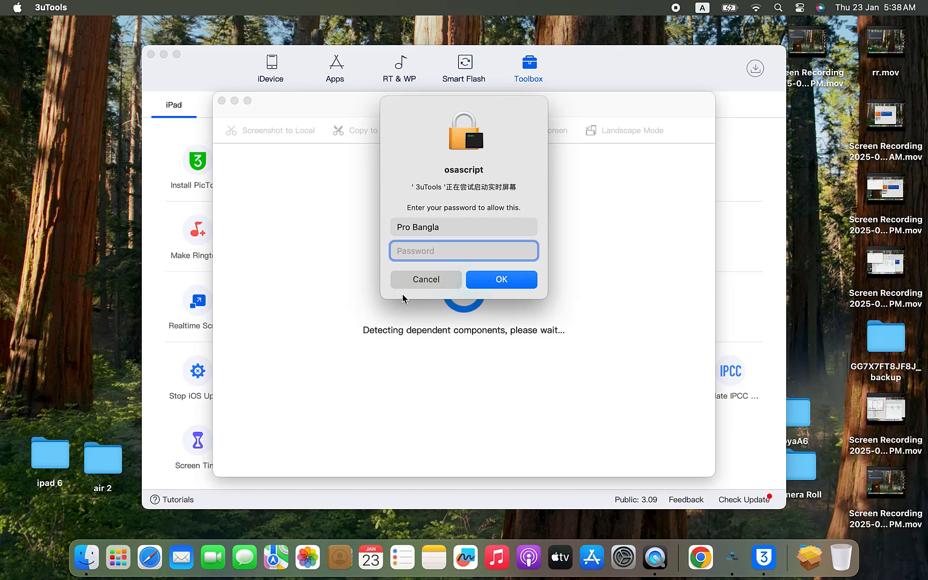
pyautogui.write('passwor')
pyautogui.press('Return')
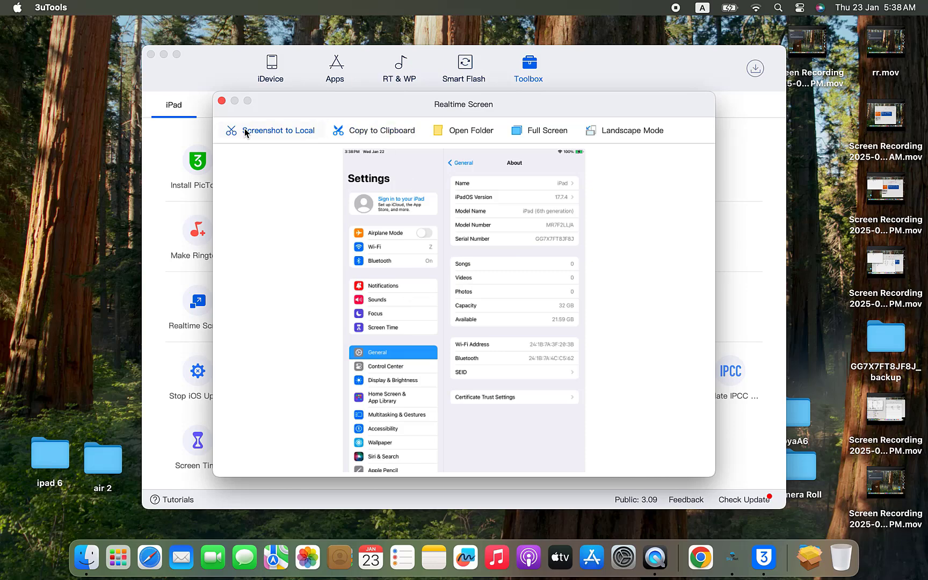
pyautogui.click(222, 101)
pyautogui.click(271, 67)
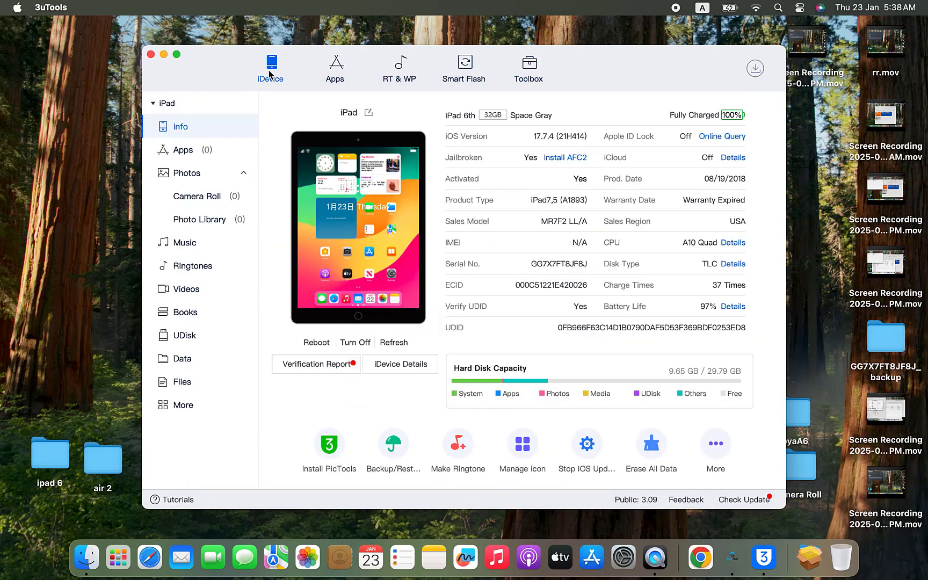